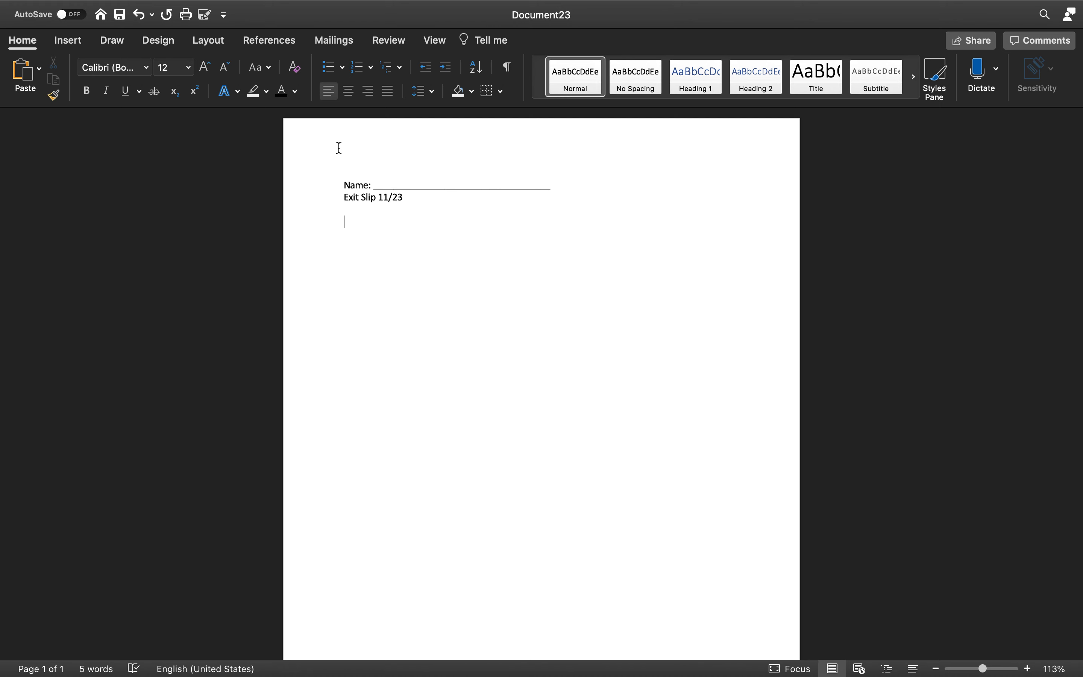
scroll(302, 268, down, 2)
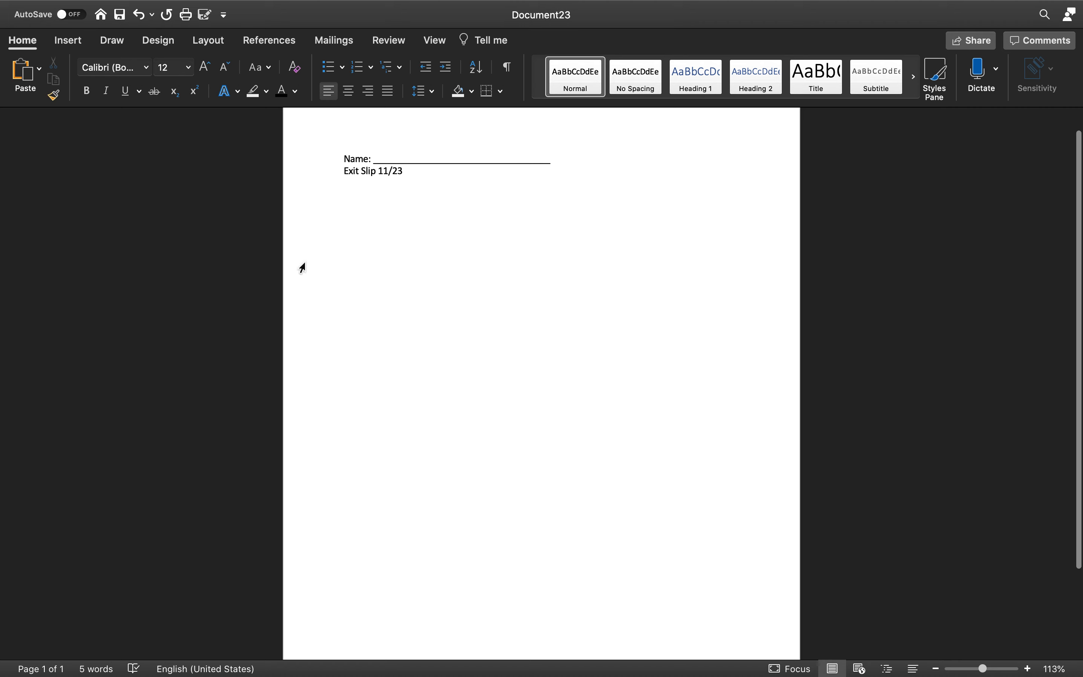
scroll(302, 268, up, 2)
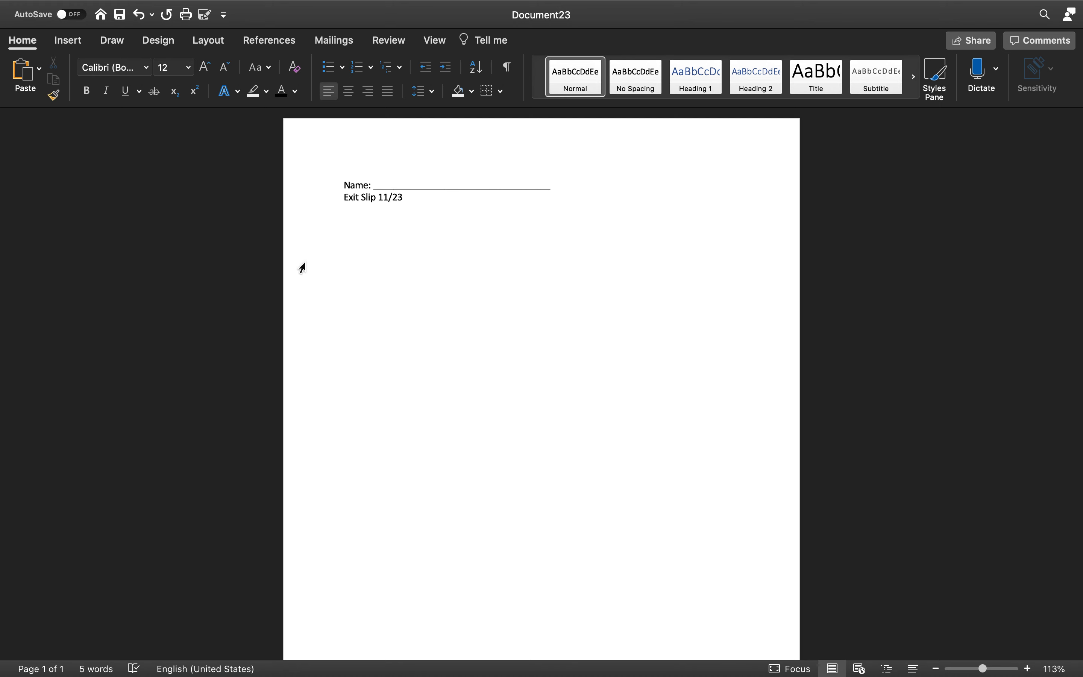
scroll(302, 268, down, 5)
scroll(303, 268, up, 4)
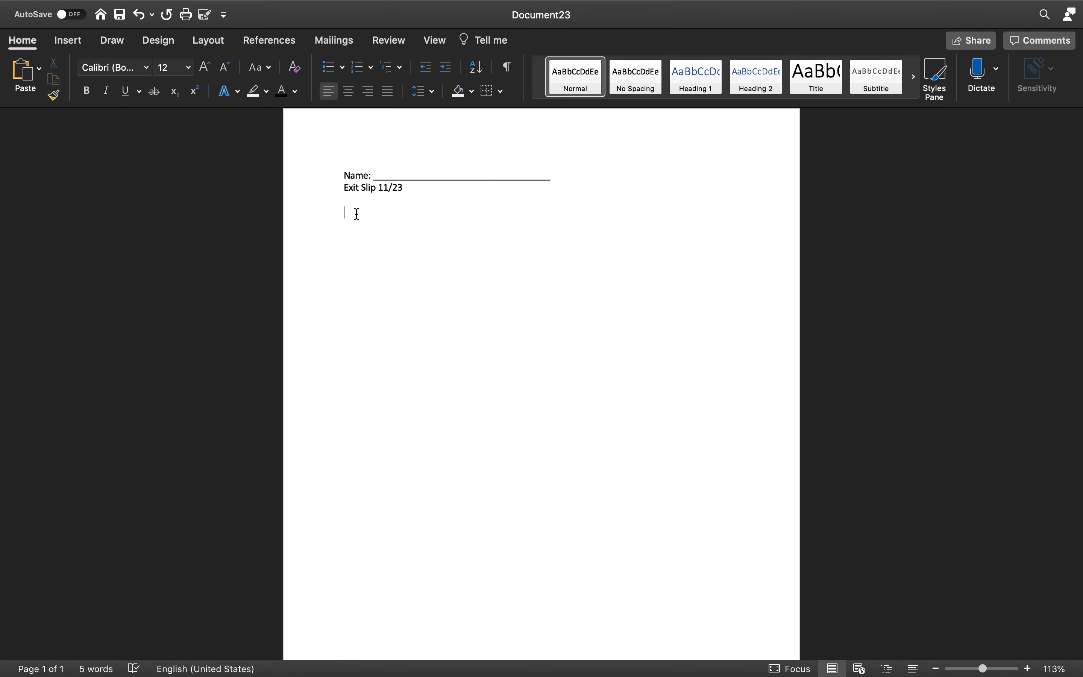
- Write the first question, "What are two different ways to hit a volleyball?", below the Exit Slip 11/23 heading
text(What)
text(are two different ways to)
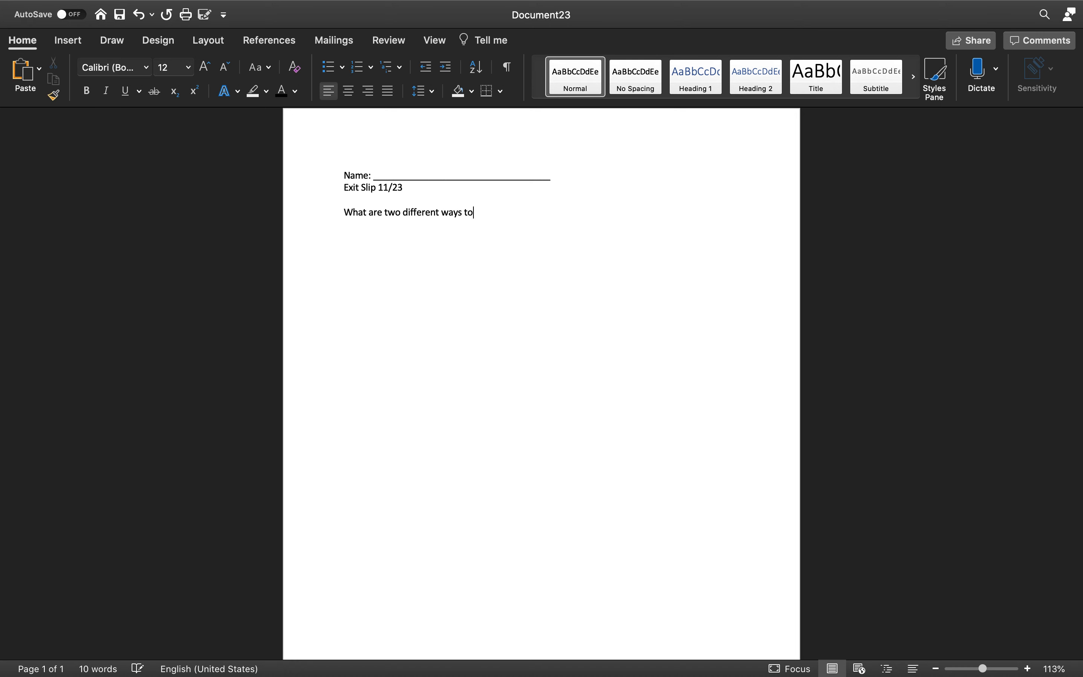
text( hit a voleyb)
key(BackSpace)
key(BackSpace)
key(BackSpace)
text(leyabll)
key(BackSpace)
key(BackSpace)
key(BackSpace)
key(BackSpace)
text(ball?)
- Leave answer space and add the second question, "How many points are scored in a typical match?"
key(Return)
key(Return)
text(Wh)
key(BackSpace)
key(BackSpace)
text(How man)
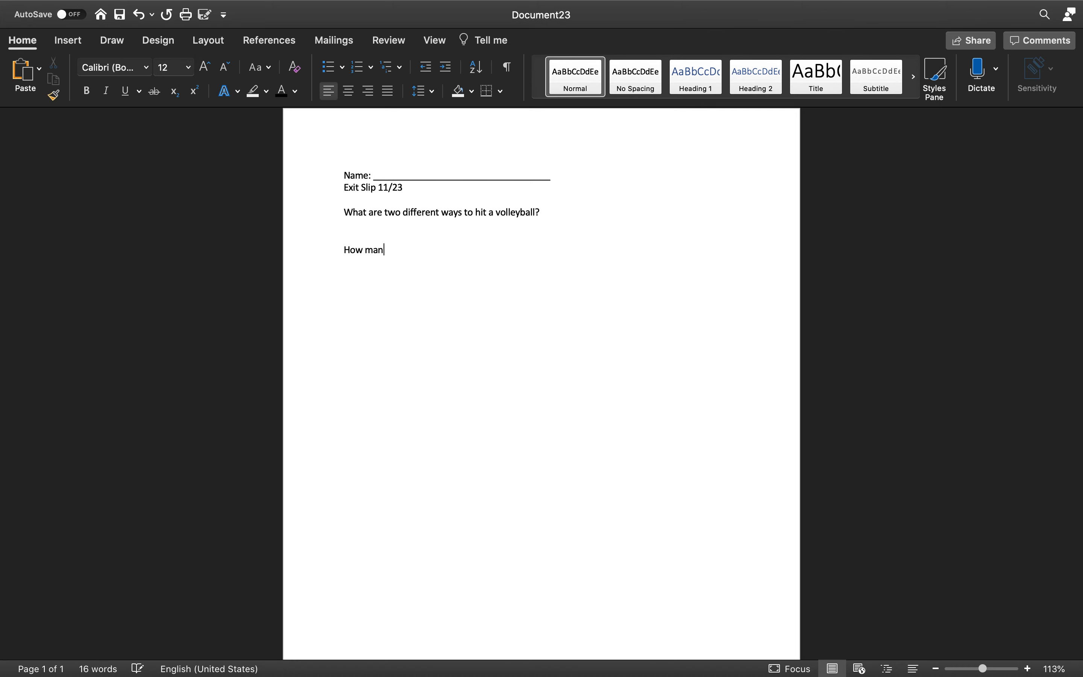
text(y points)
text( are sc)
text(ored in a ty)
text(pial)
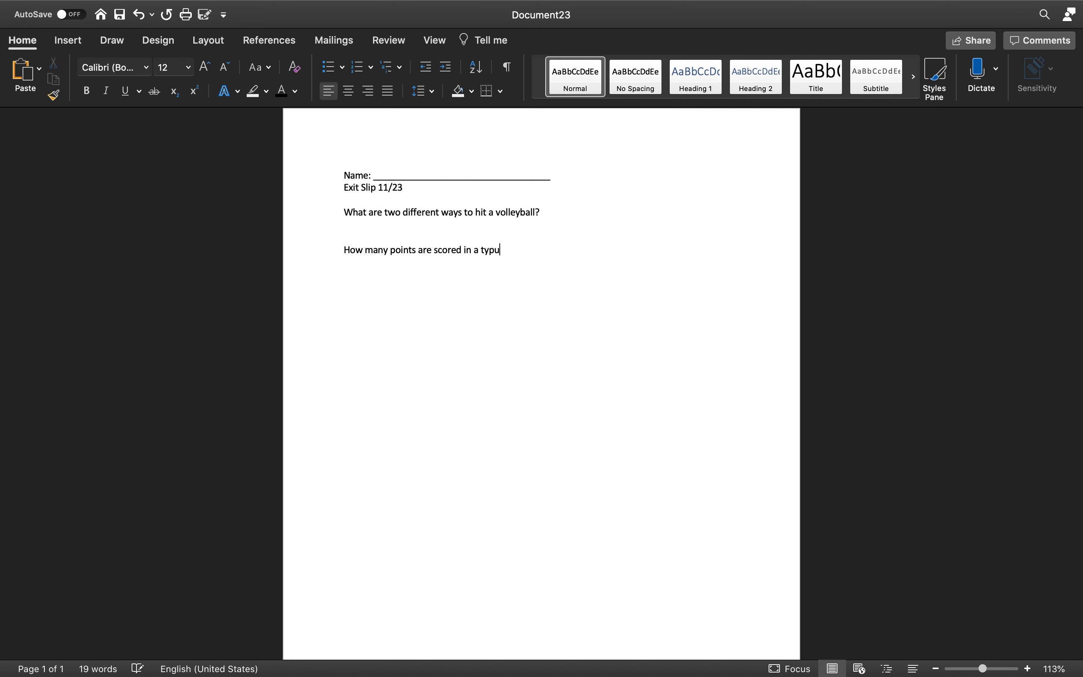
key(BackSpace)
key(BackSpace)
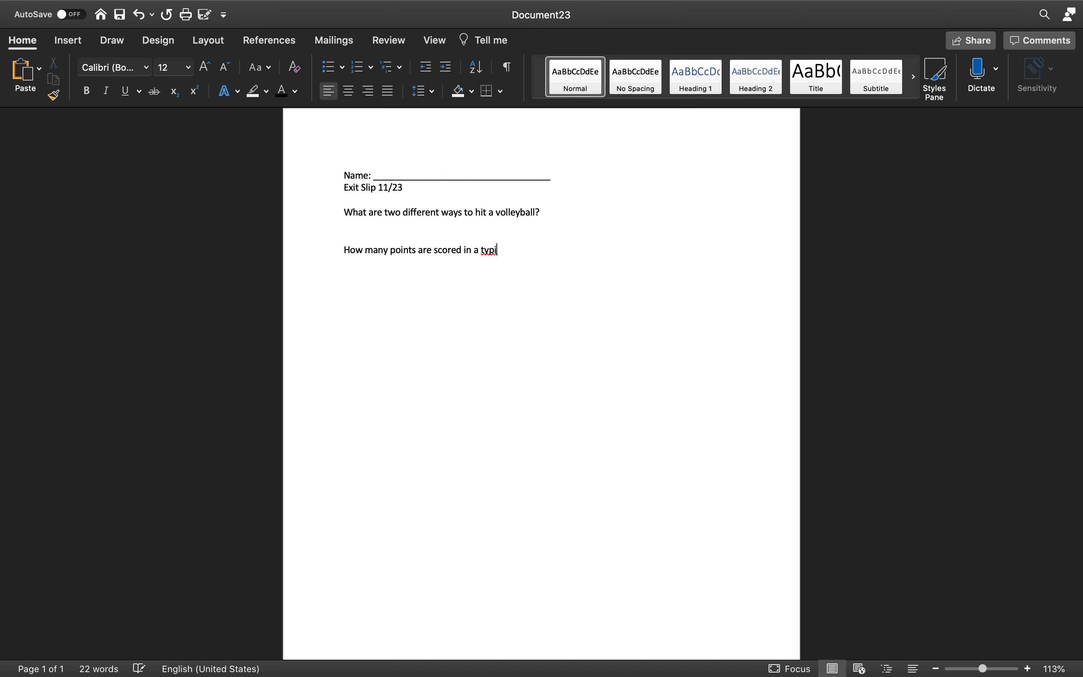
text(cal match?)
- Leave answer space and add the third prompt, "Name one history or interesting fact mentioned in todays class:"
key(Return)
key(Return)
text(Name)
text(one histor)
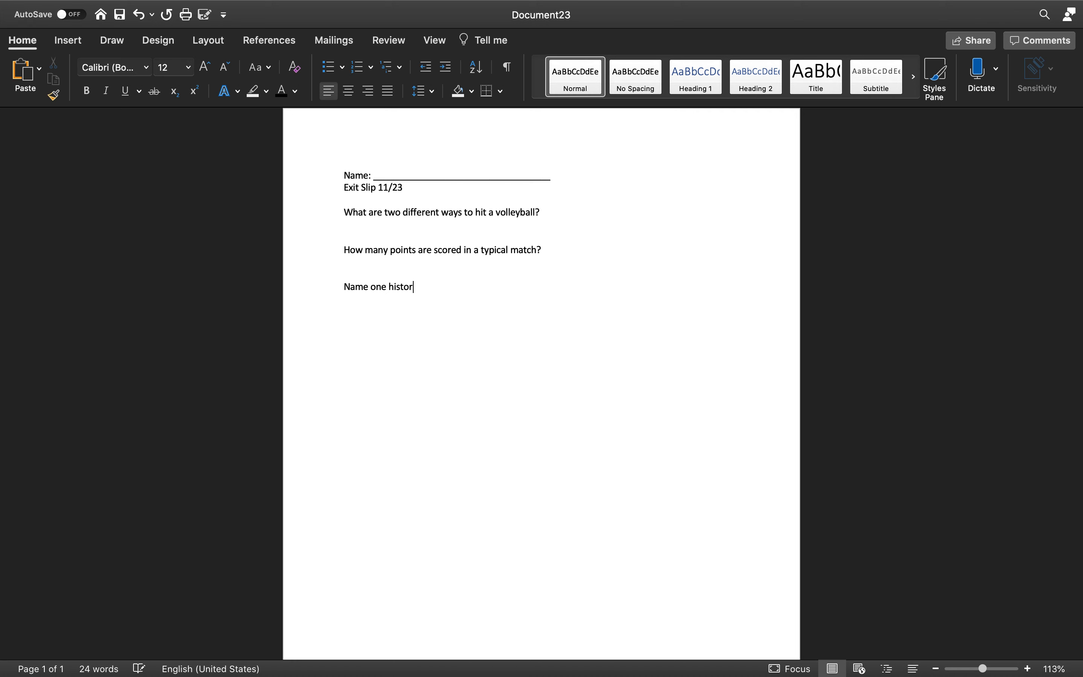
text(y or interesting fact ment)
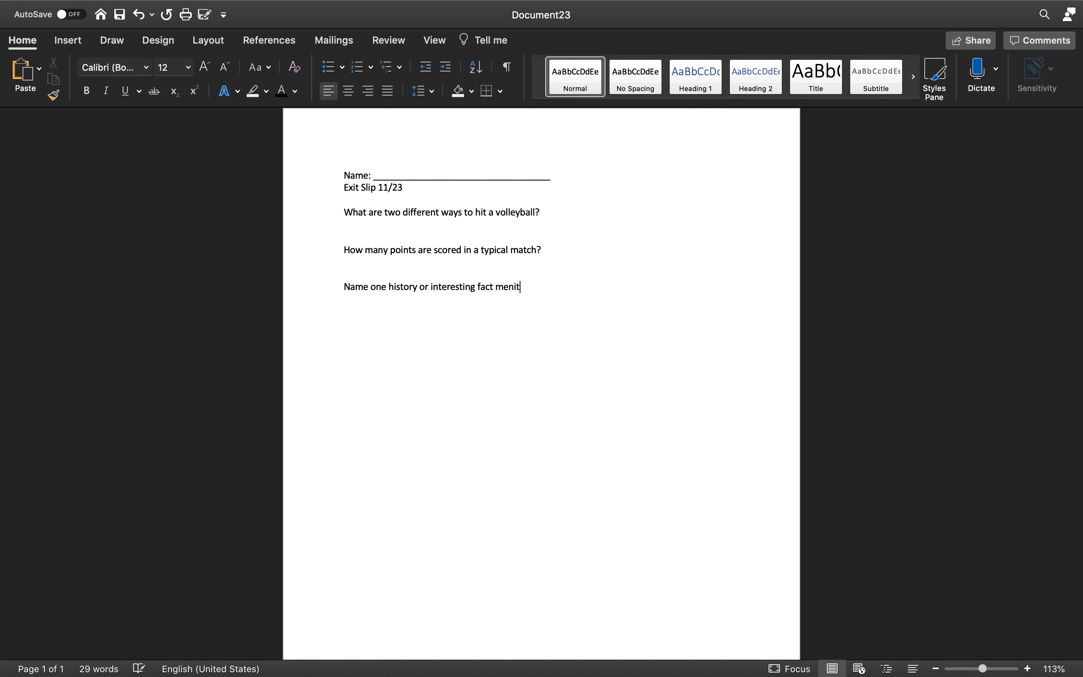
key(BackSpace)
text(i)
key(BackSpace)
text(tioned in todays class:)
- Leave answer space and add the fourth question, "On a scale 1-10, how enjoyable was todays activity?"
key(Return)
key(Return)
text(On a )
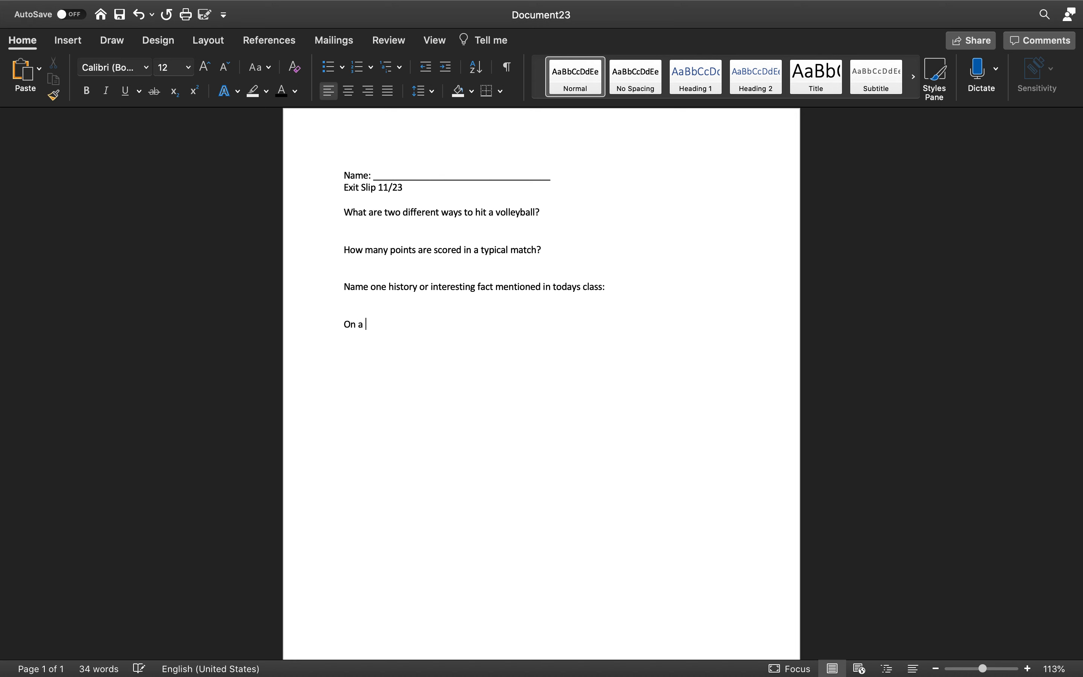
text(sca)
text(le 1-10)
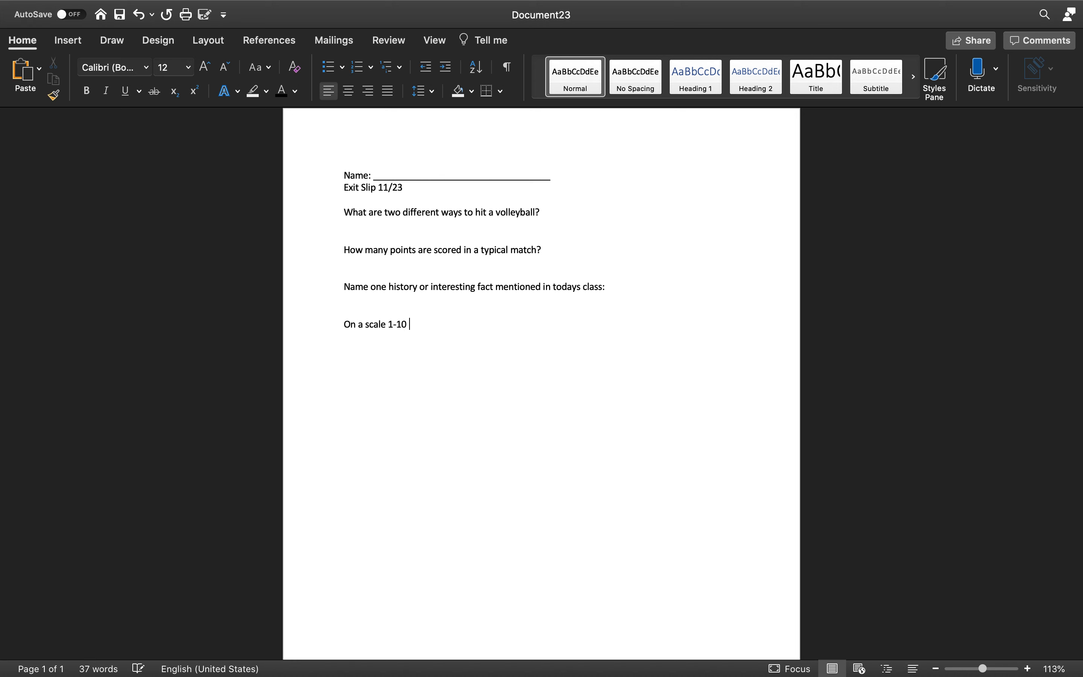
text(, how enjo)
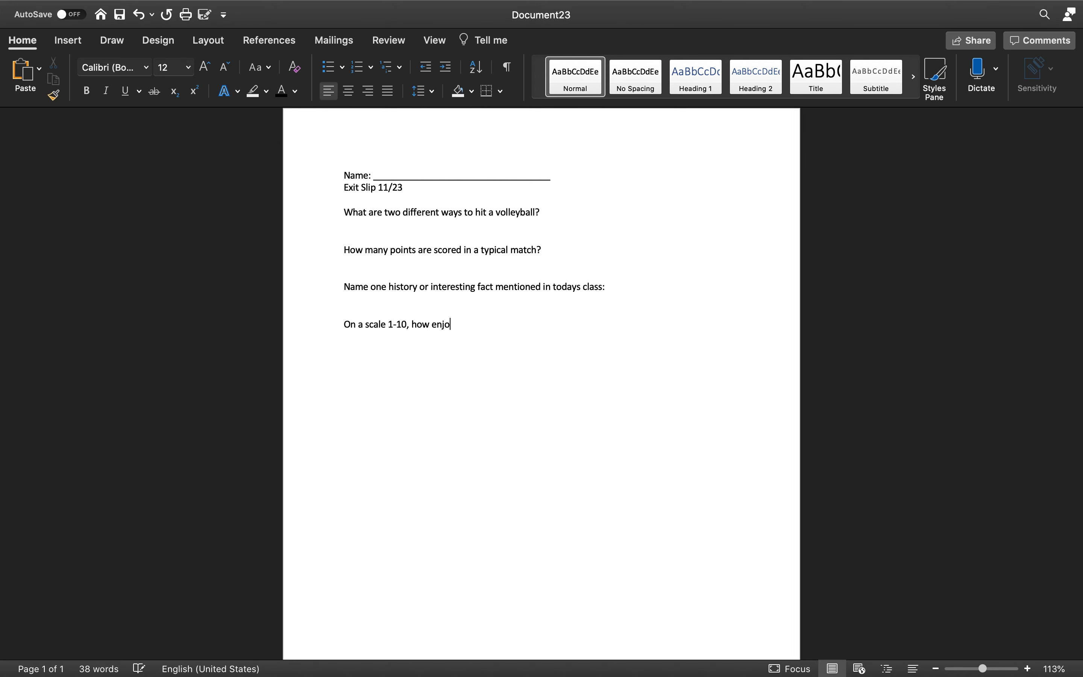
text(yable was todays a)
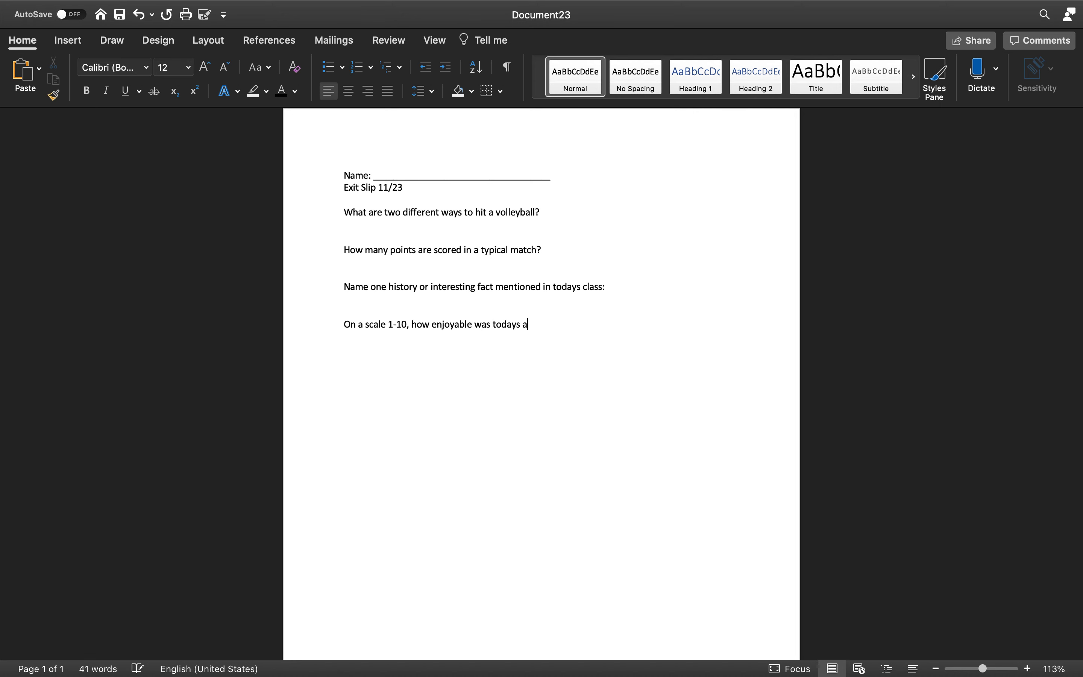
text(ctivity)
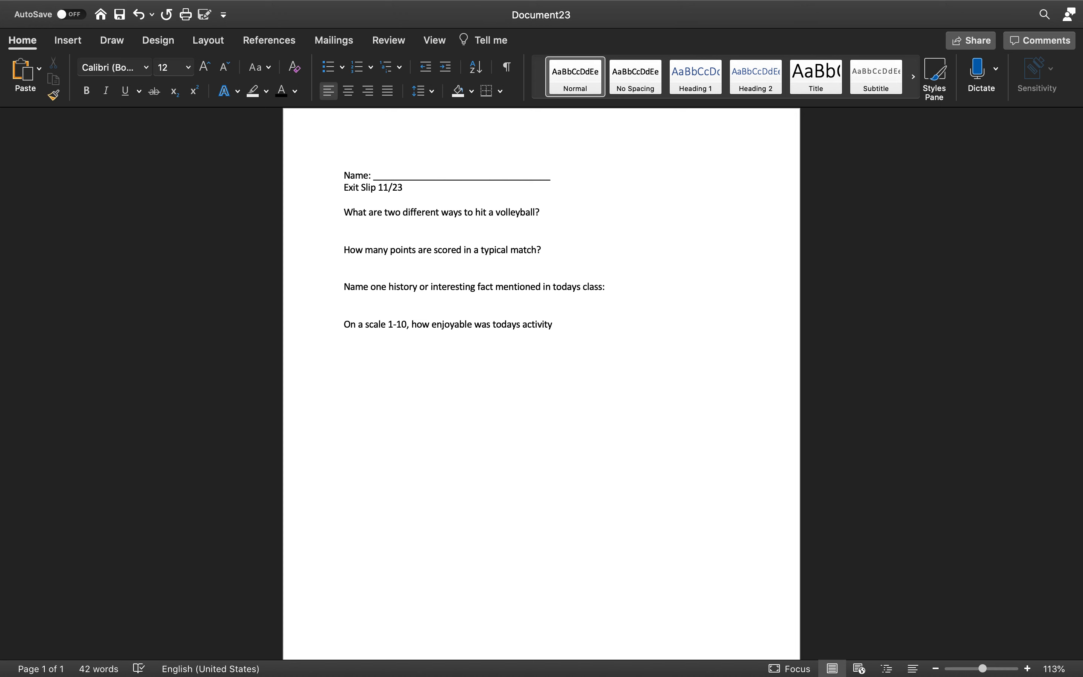
text(?)
- Copy the whole exit slip from the Name line to the last question and paste it several blank lines below
drag(561, 323, 331, 179)
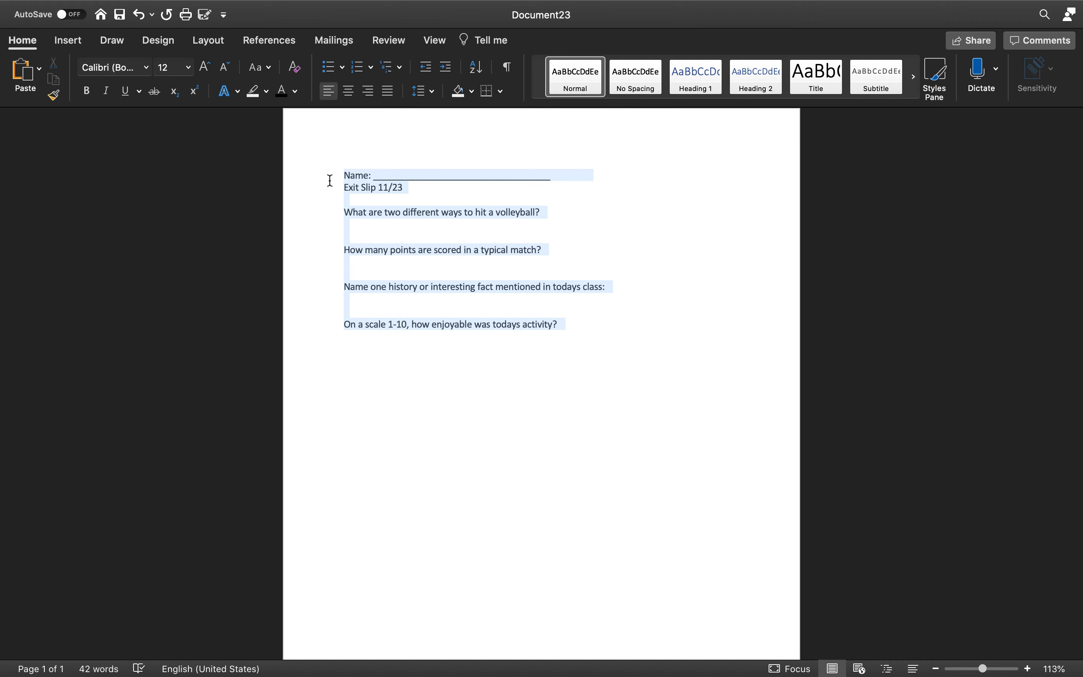
right_click(350, 178)
click(379, 200)
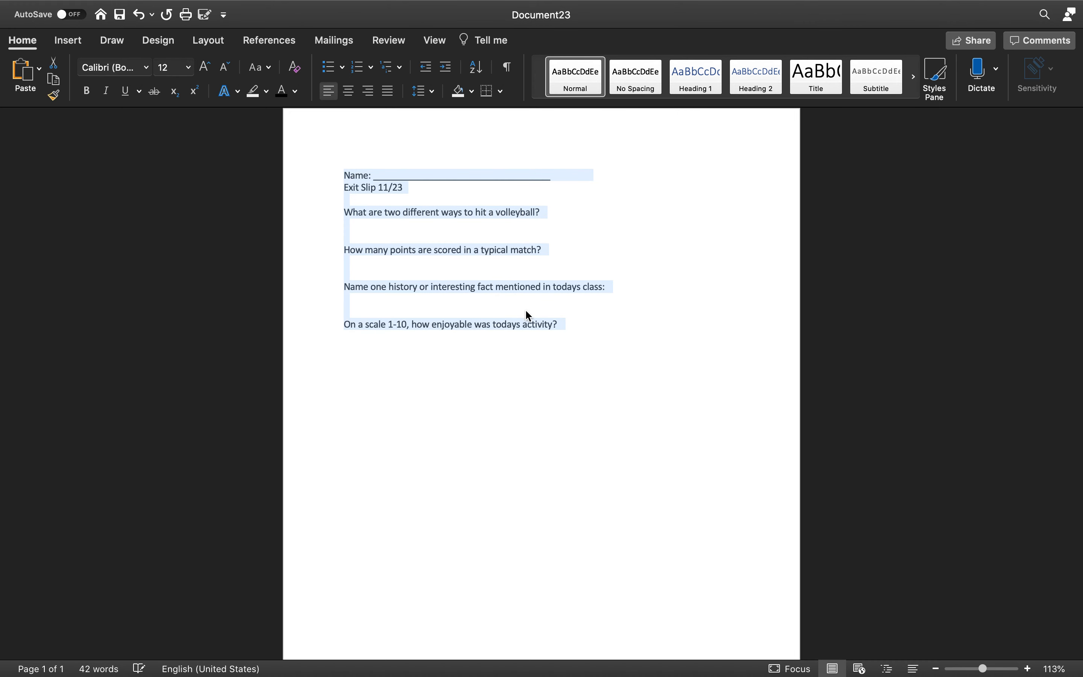
click(563, 323)
key(Return)
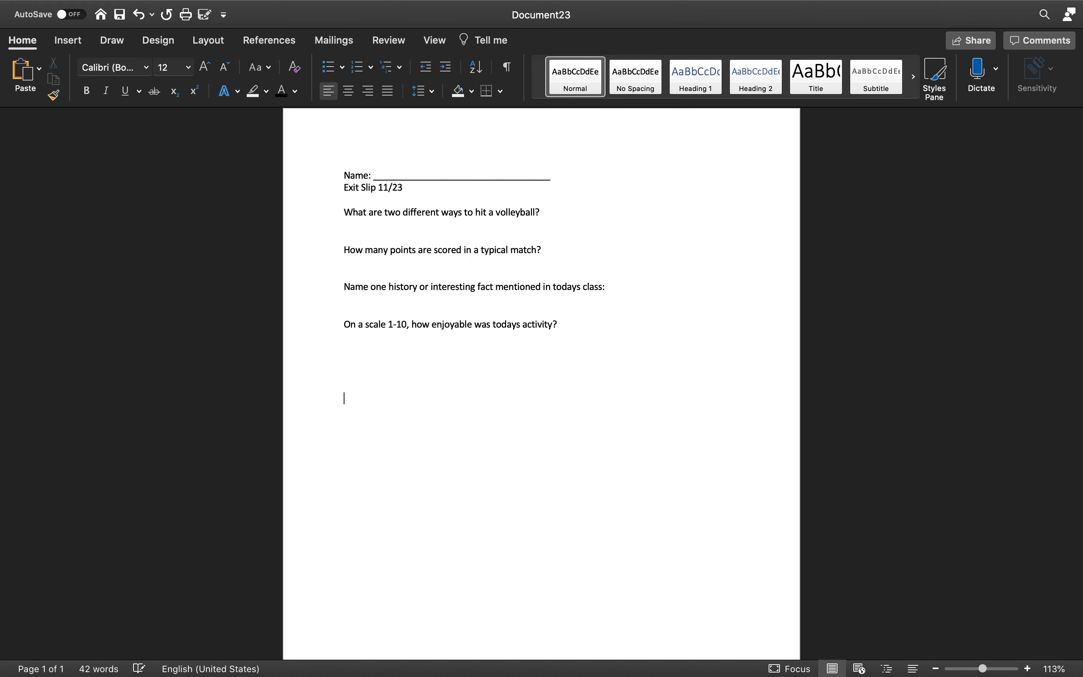
right_click(345, 399)
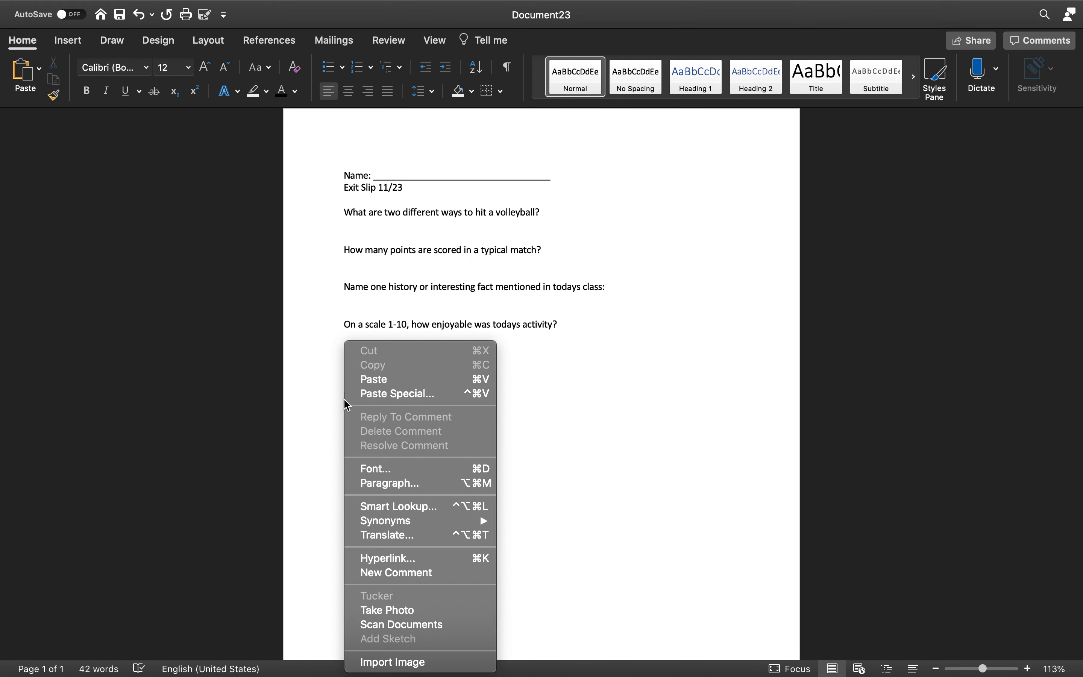
click(419, 380)
scroll(418, 381, down, 5)
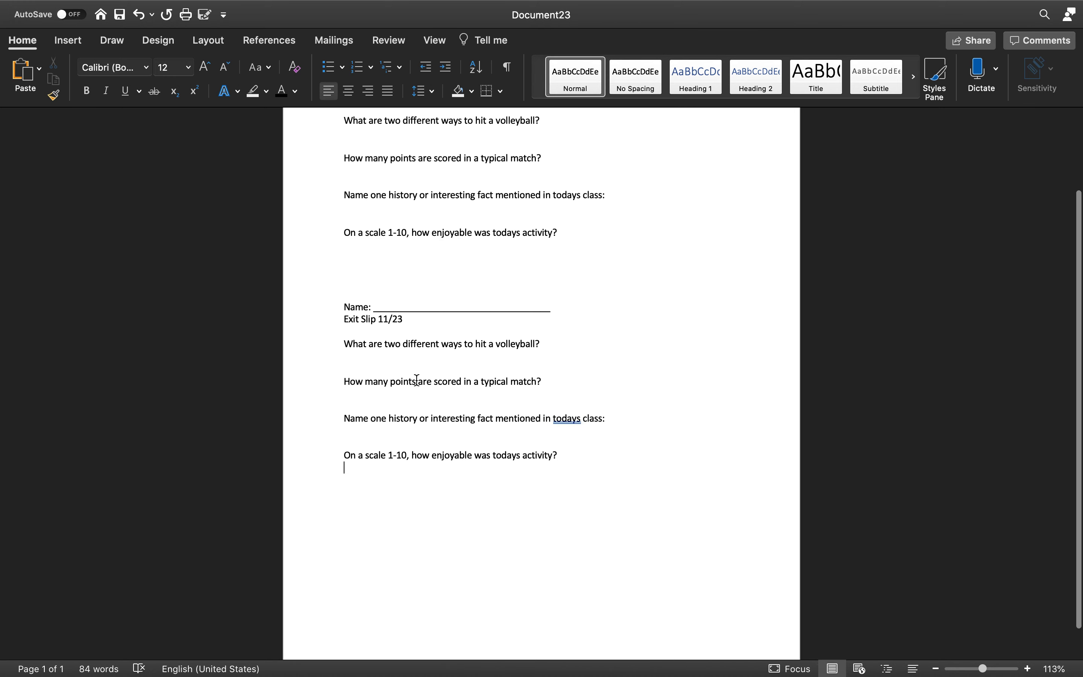
scroll(417, 381, up, 5)
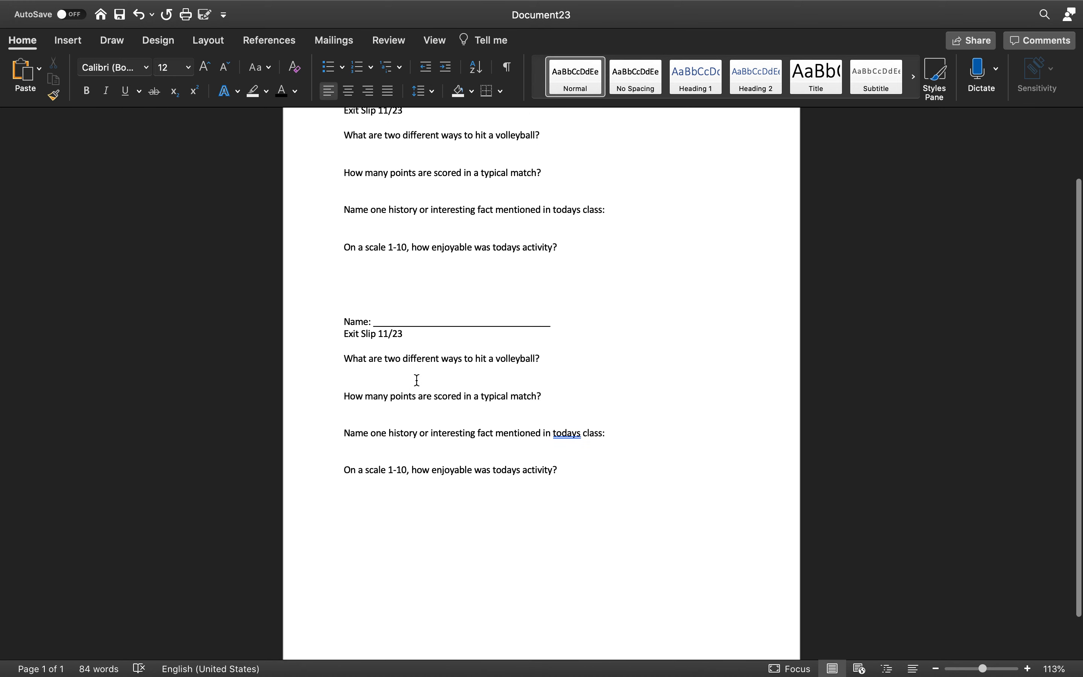
scroll(417, 380, up, 1)
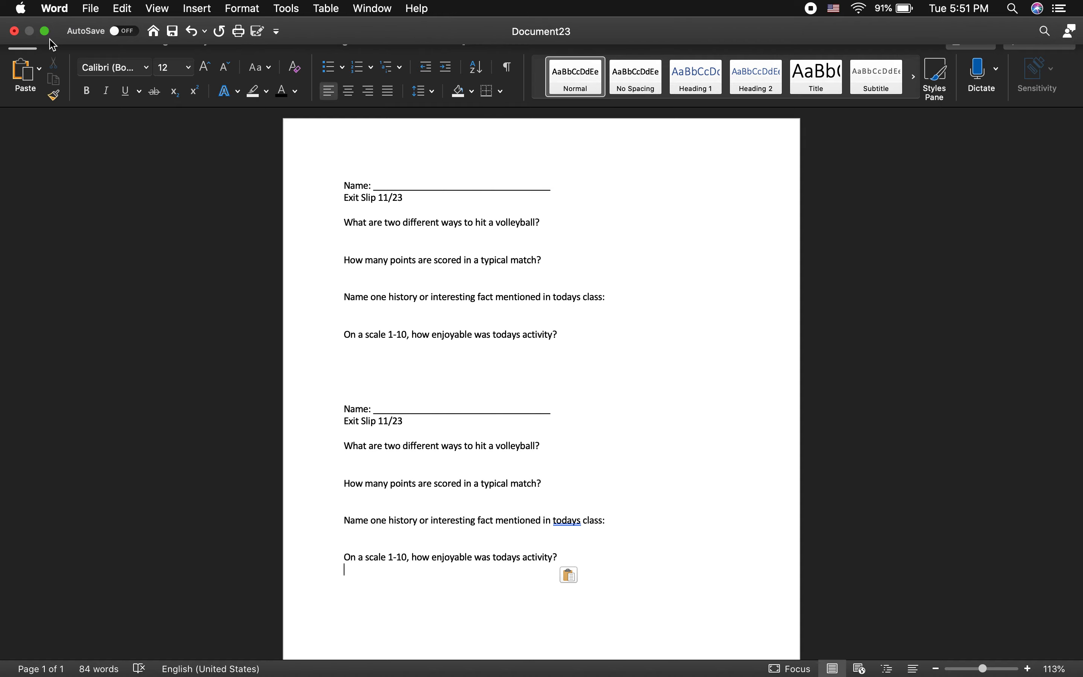
click(45, 30)
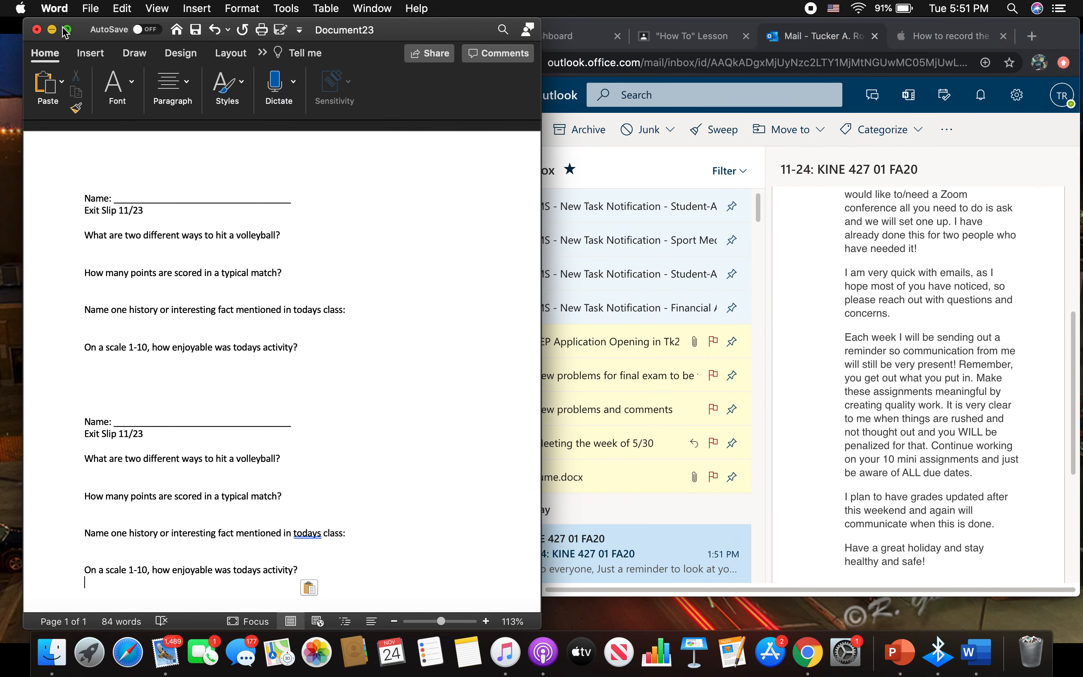
click(66, 30)
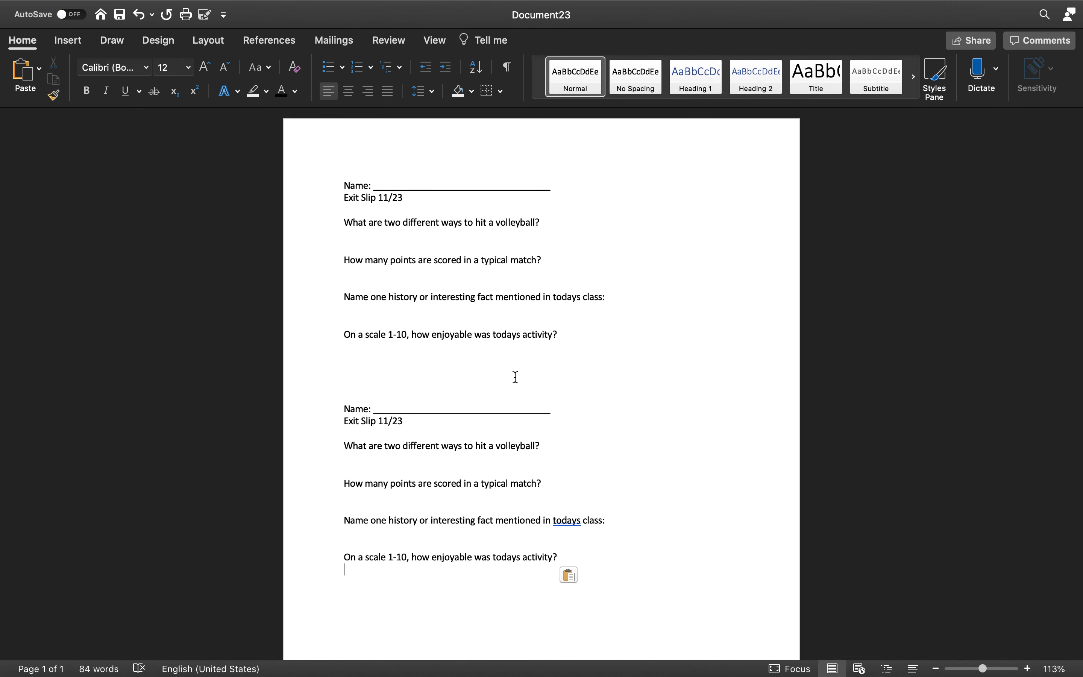